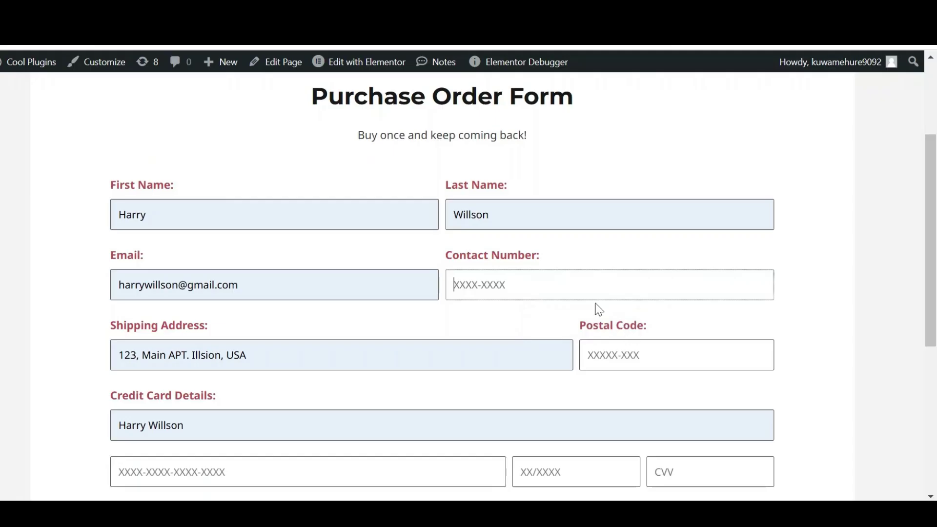
Enter masked values in the Contact Number, Postal Code, card number and expiry fields of the live form
{"action": "left_click", "coordinate": [535, 283]}
{"action": "type", "text": "9237-8483"}
{"action": "left_click", "coordinate": [663, 354]}
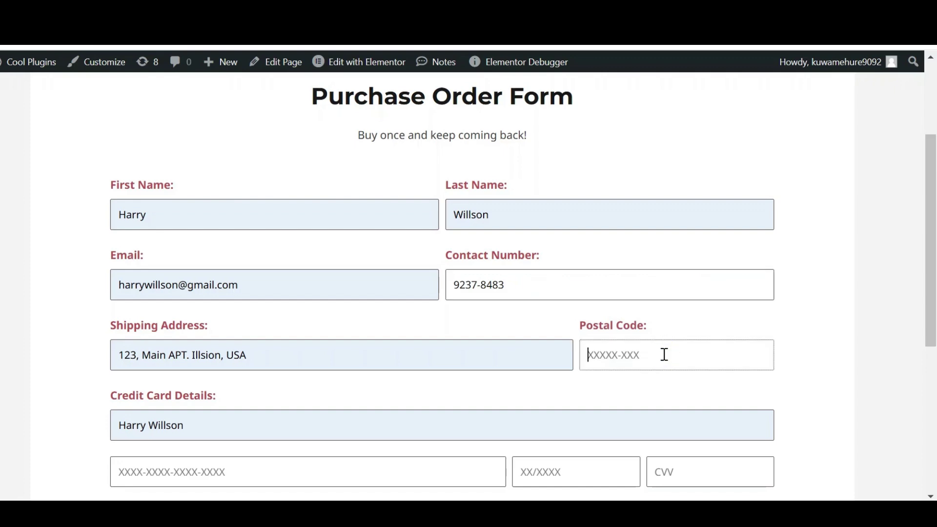
{"action": "type", "text": "72362-181"}
{"action": "scroll", "coordinate": [663, 354], "scroll_direction": "down", "scroll_amount": 2}
{"action": "left_click", "coordinate": [293, 404]}
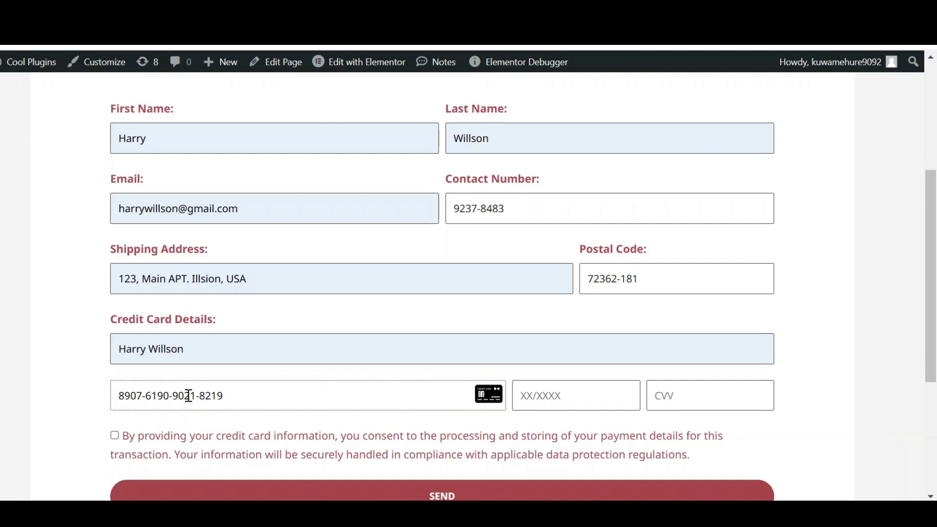
{"action": "left_click", "coordinate": [534, 398]}
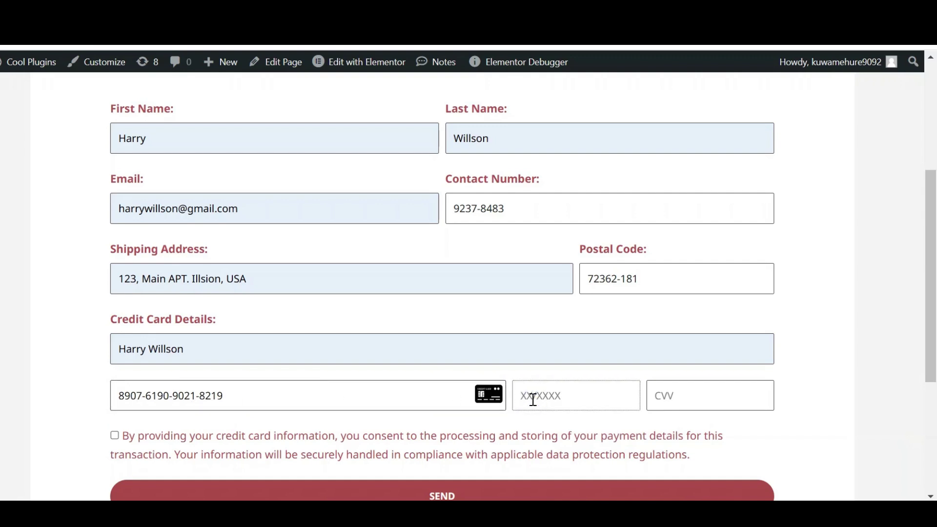
{"action": "type", "text": "08023"}
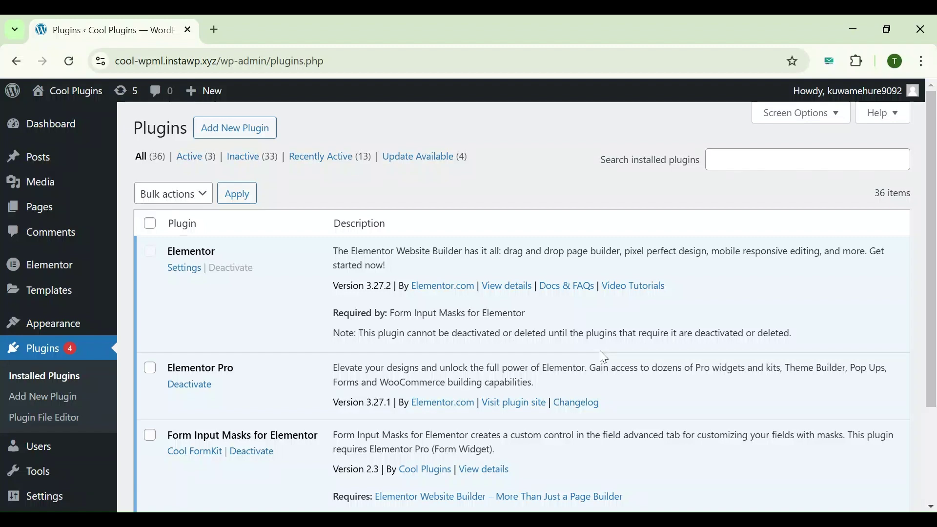
{"action": "scroll", "coordinate": [600, 350], "scroll_direction": "down", "scroll_amount": 2}
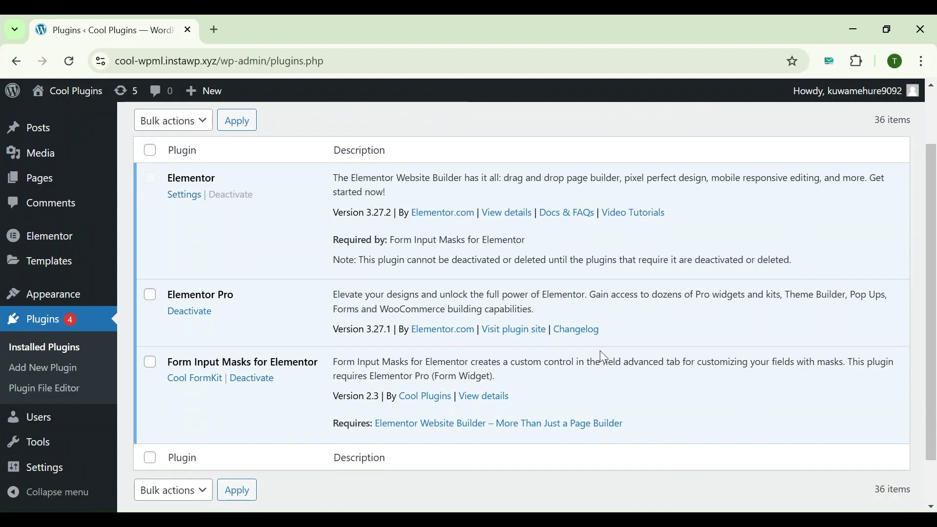
List the admin pages matching the search "form", including the Elementor Form page
{"action": "left_click", "coordinate": [36, 178]}
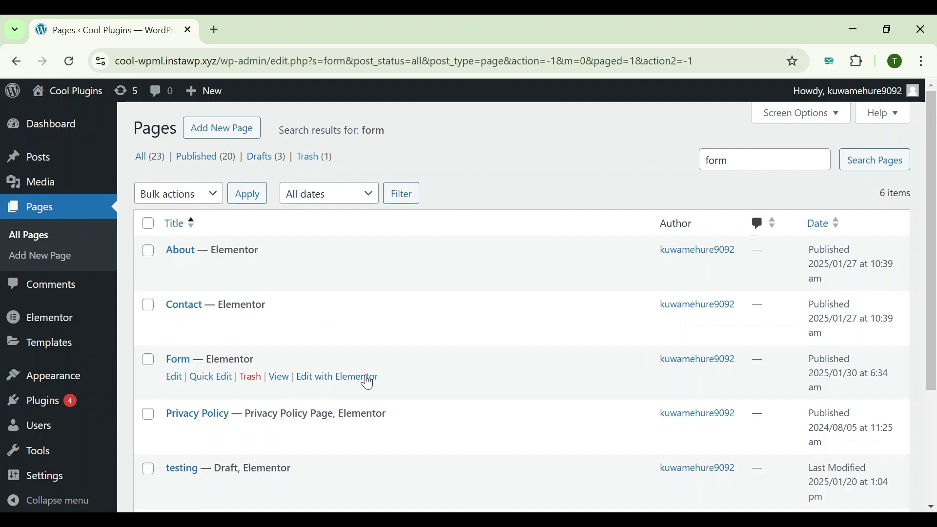
Edit the Form page with Elementor so the Purchase Order Form fields appear in the editor
{"action": "left_click", "coordinate": [367, 383]}
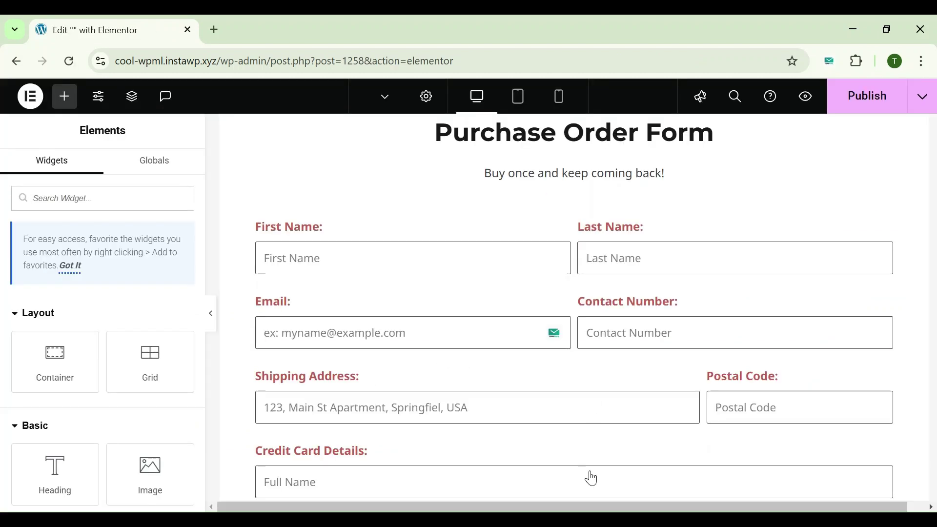
Publish the form page and launch its live preview
{"action": "left_click", "coordinate": [866, 99]}
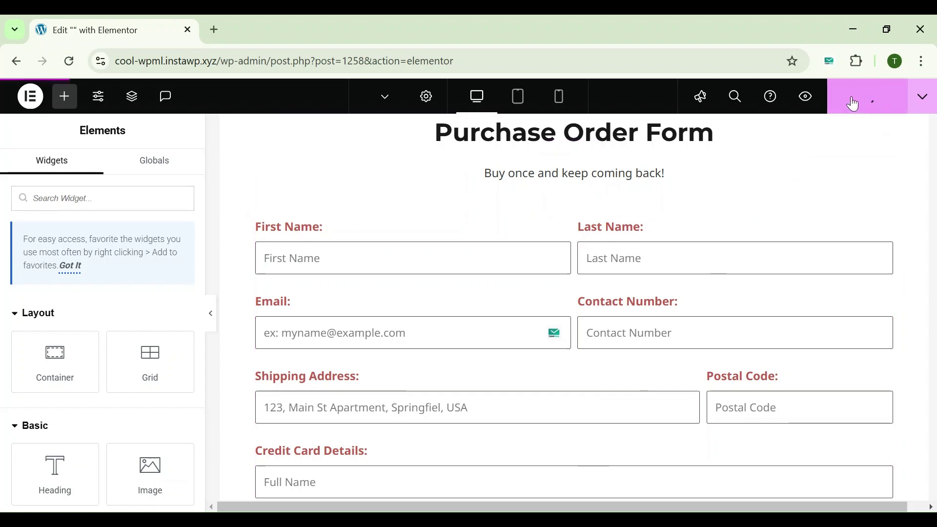
{"action": "left_click", "coordinate": [804, 99]}
{"action": "scroll", "coordinate": [552, 209], "scroll_direction": "down", "scroll_amount": 3}
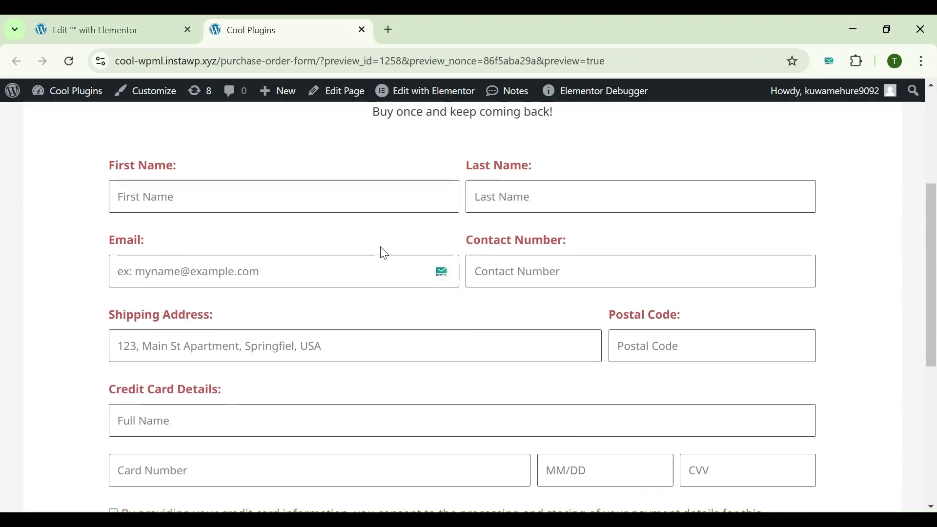
Test Contact Number, Postal Code, card number and expiry with random letters and digits, unmasked
{"action": "left_click", "coordinate": [537, 269]}
{"action": "type", "text": "hwddsaugw"}
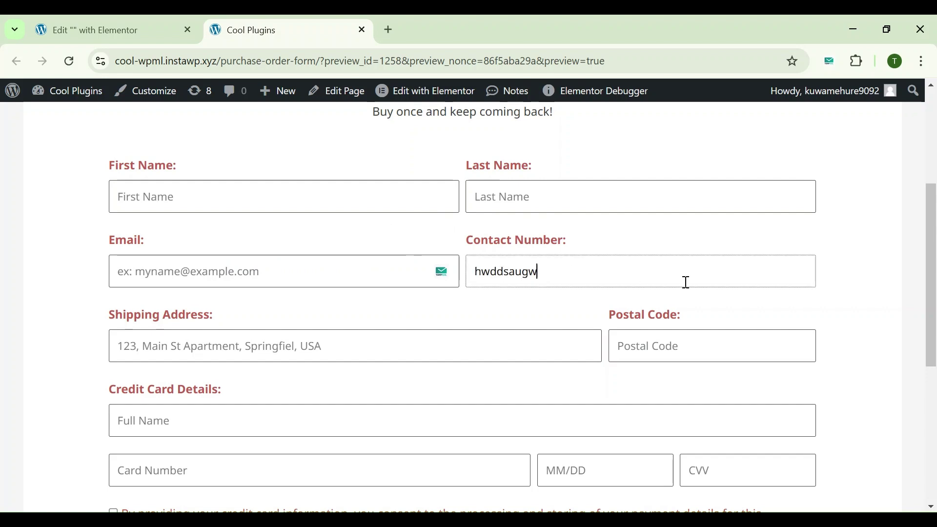
{"action": "type", "text": "823738921073"}
{"action": "left_click", "coordinate": [683, 345]}
{"action": "type", "text": "q"}
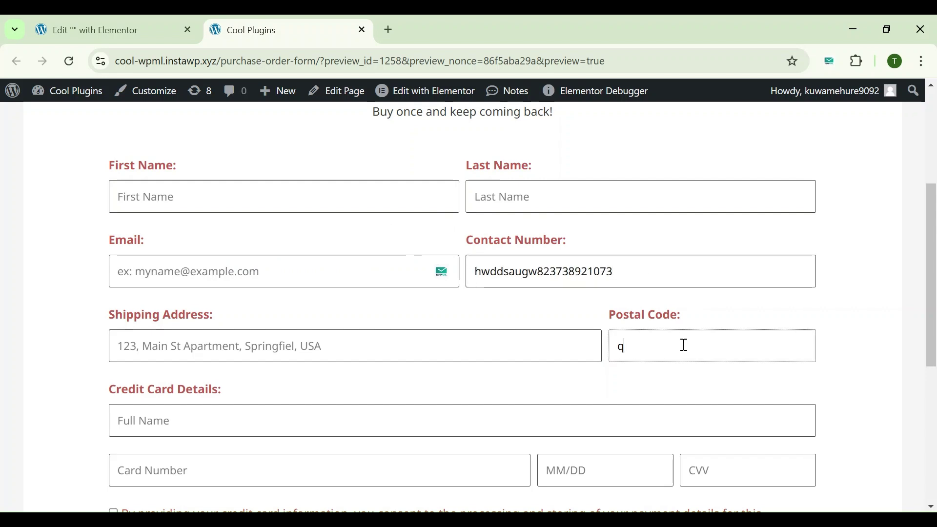
{"action": "type", "text": "wheg27987334"}
{"action": "scroll", "coordinate": [402, 374], "scroll_direction": "down", "scroll_amount": 1}
{"action": "left_click", "coordinate": [365, 399]}
{"action": "type", "text": "42"}
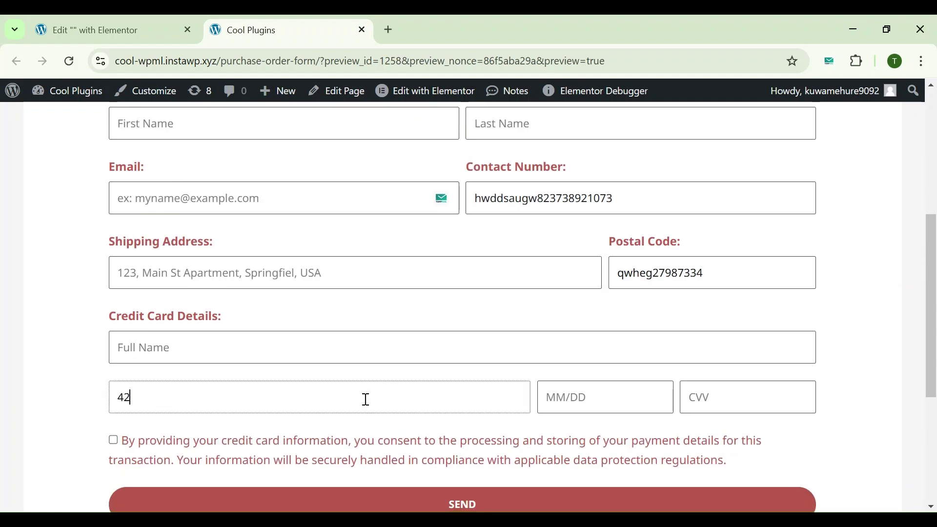
{"action": "type", "text": "336fdsvghbf"}
{"action": "left_click", "coordinate": [606, 408]}
{"action": "type", "text": "gtr5t"}
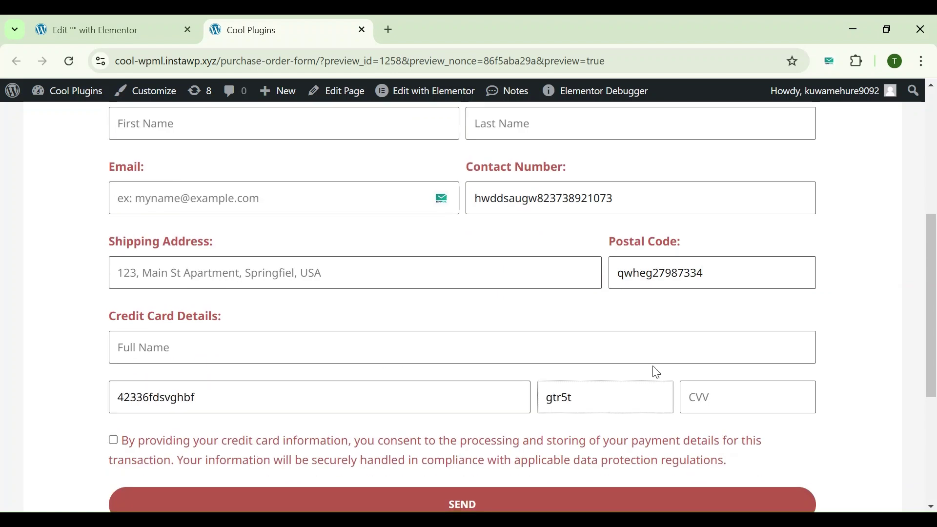
{"action": "scroll", "coordinate": [655, 372], "scroll_direction": "down", "scroll_amount": 3}
Back in the editor, select the purchase order form and expand the Contact Number field's settings
{"action": "left_click", "coordinate": [110, 30]}
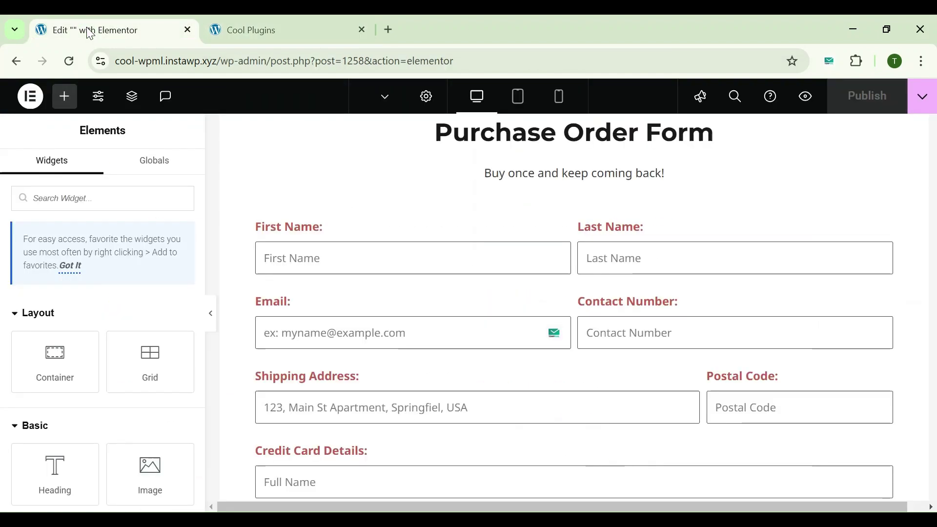
{"action": "scroll", "coordinate": [447, 178], "scroll_direction": "down", "scroll_amount": 1}
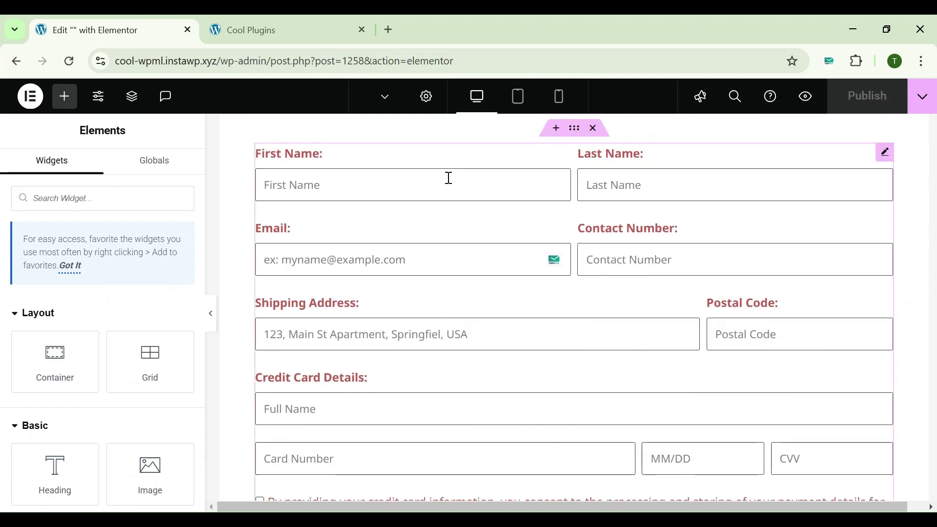
{"action": "left_click", "coordinate": [420, 226]}
{"action": "scroll", "coordinate": [420, 226], "scroll_direction": "up", "scroll_amount": 1}
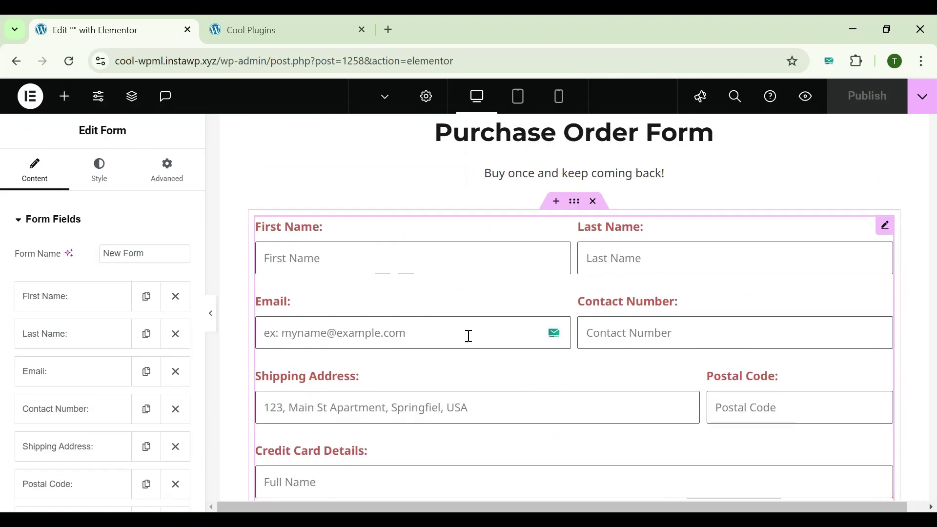
{"action": "left_click", "coordinate": [70, 421]}
{"action": "scroll", "coordinate": [71, 422], "scroll_direction": "down", "scroll_amount": 1}
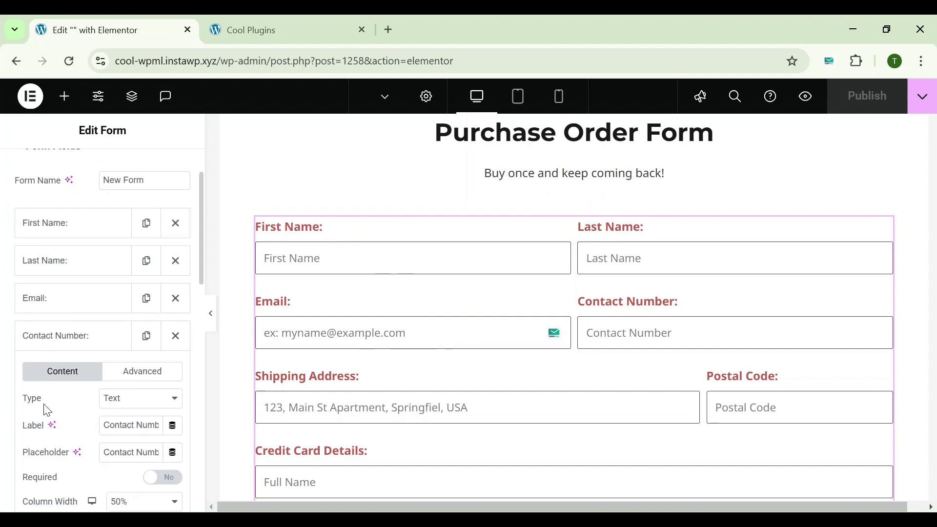
{"action": "scroll", "coordinate": [46, 408], "scroll_direction": "down", "scroll_amount": 1}
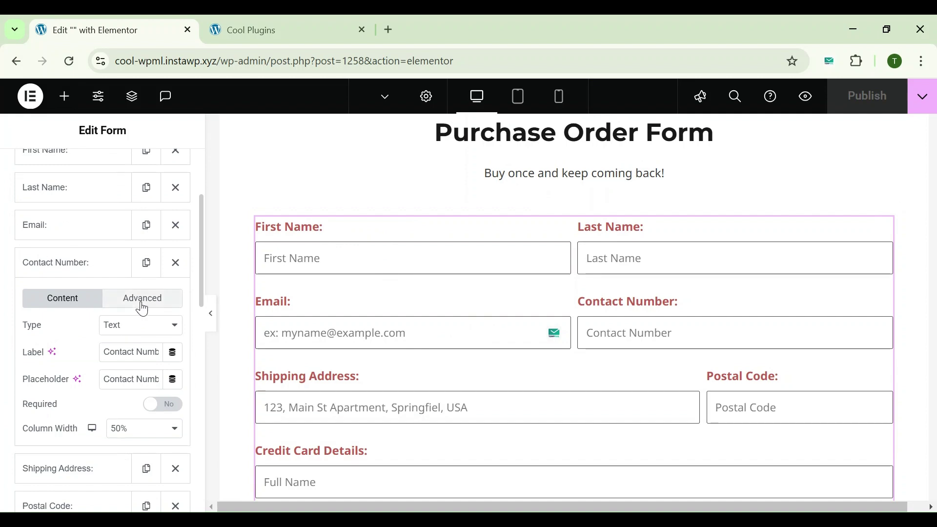
Set Contact Number's Mask Control to Phone, placeholders On, Phone (8-digit) format showing XXXX-XXXX
{"action": "left_click", "coordinate": [141, 306]}
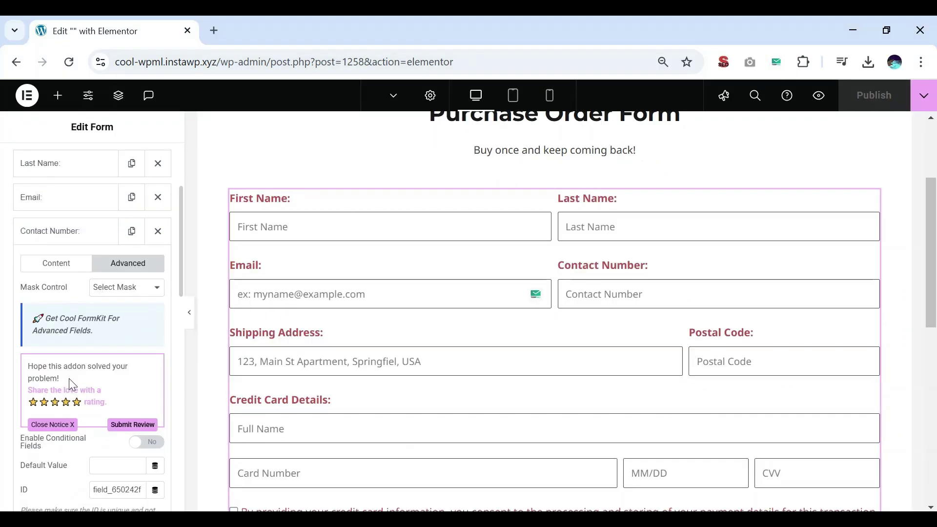
{"action": "left_click", "coordinate": [139, 293]}
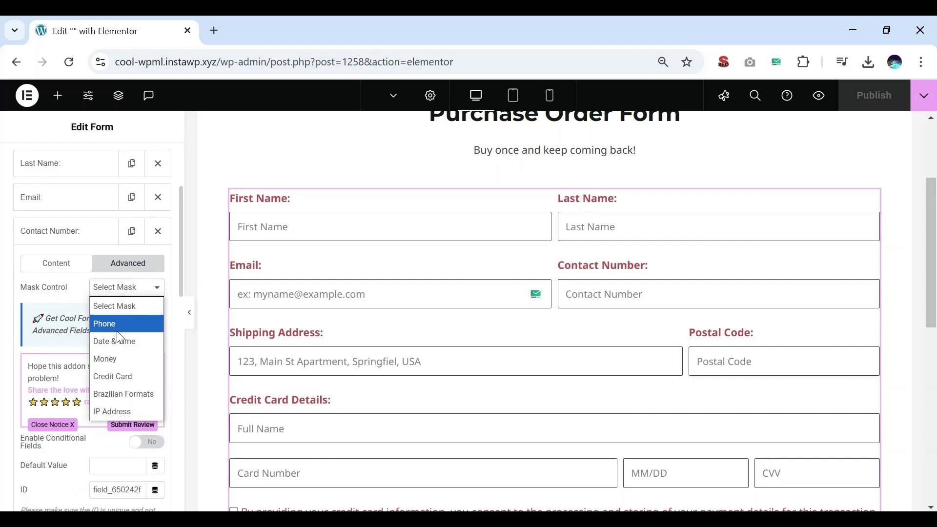
{"action": "left_click", "coordinate": [133, 327]}
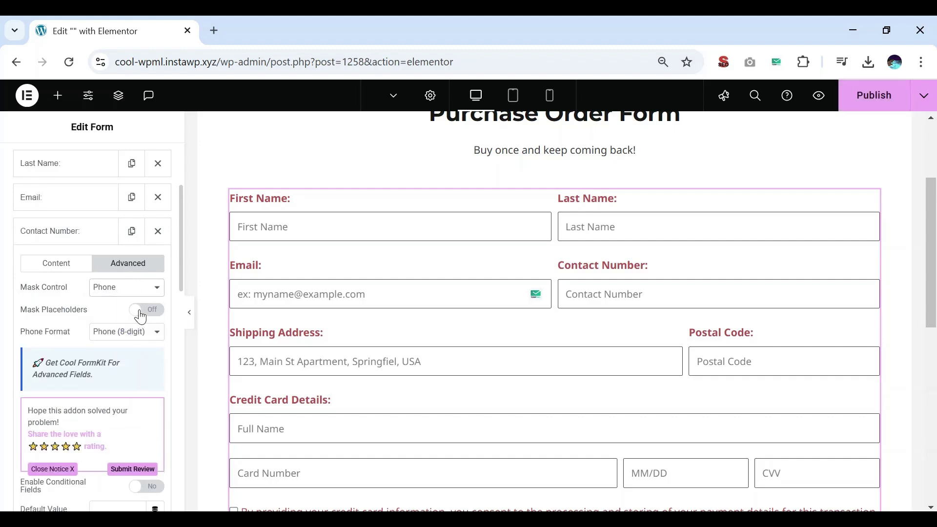
{"action": "left_click", "coordinate": [145, 311]}
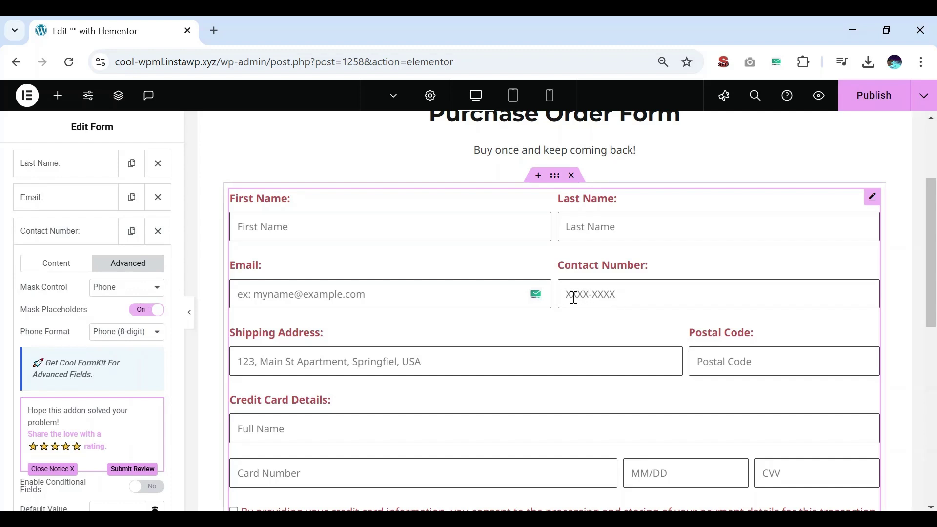
{"action": "left_click", "coordinate": [158, 335]}
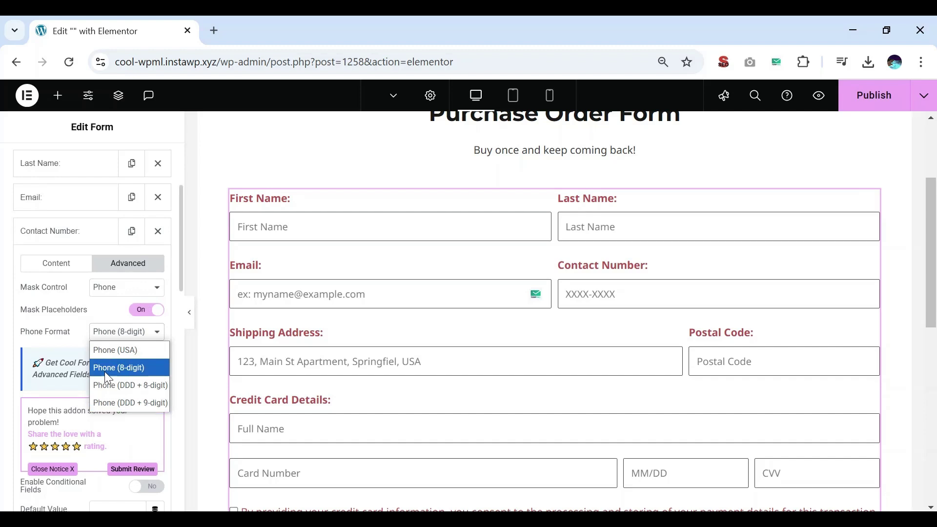
{"action": "left_click", "coordinate": [124, 369]}
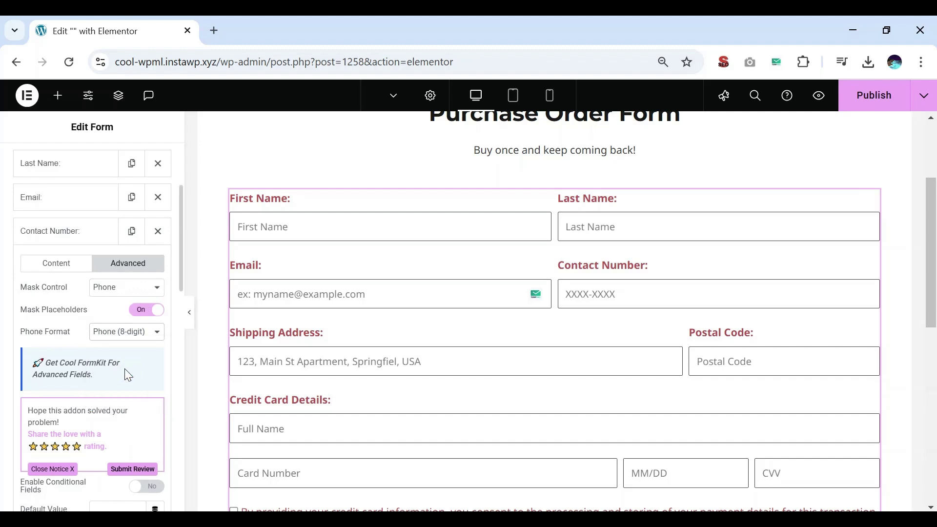
{"action": "scroll", "coordinate": [110, 364], "scroll_direction": "down", "scroll_amount": 2}
{"action": "scroll", "coordinate": [103, 366], "scroll_direction": "down", "scroll_amount": 2}
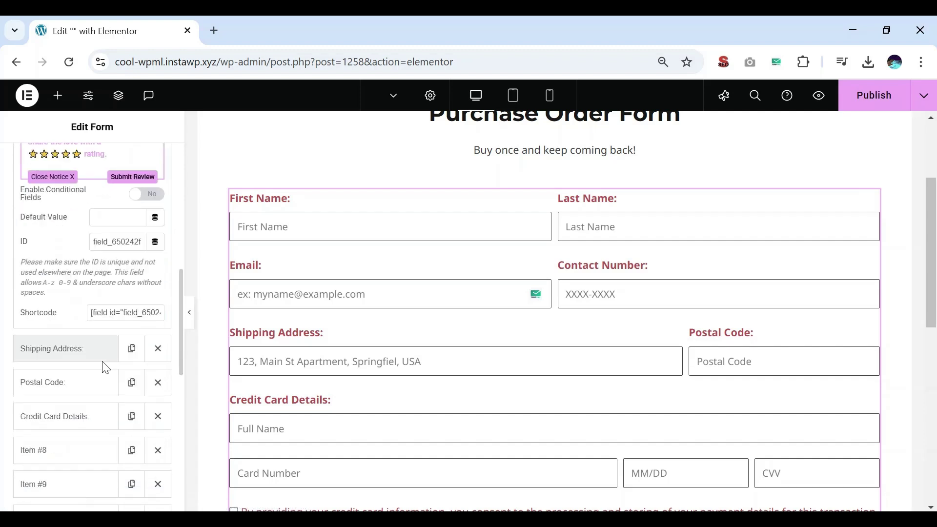
{"action": "scroll", "coordinate": [103, 368], "scroll_direction": "down", "scroll_amount": 1}
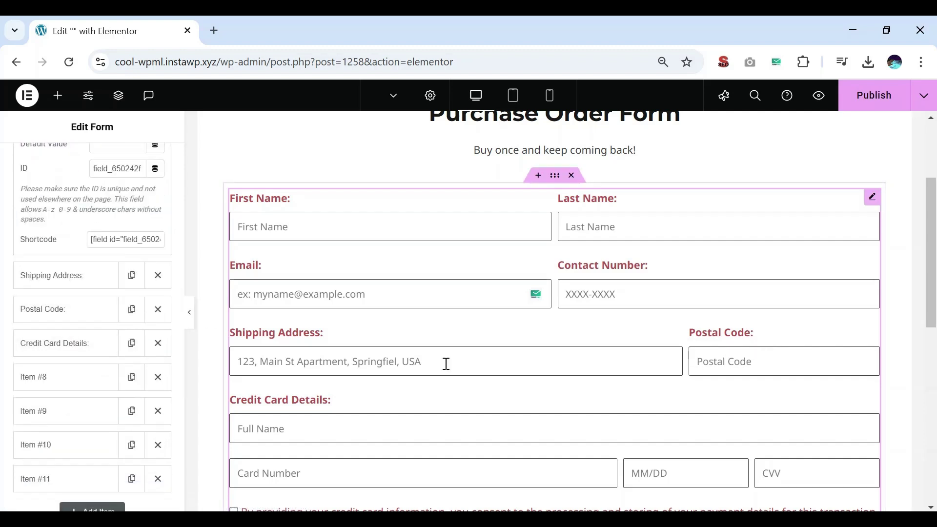
Set Postal Code's Mask Control to Brazilian Formats, placeholders On, CEP format showing XXXXX-XXX
{"action": "left_click", "coordinate": [59, 325]}
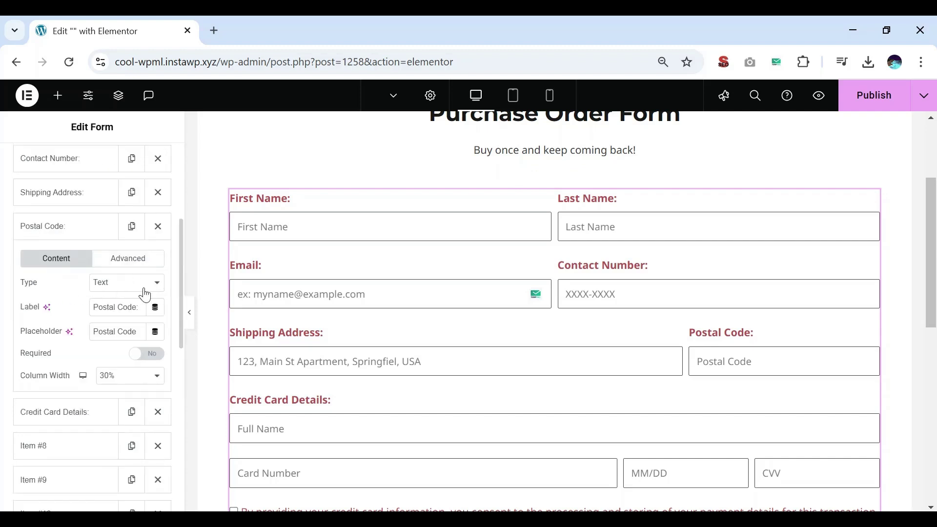
{"action": "left_click", "coordinate": [155, 262]}
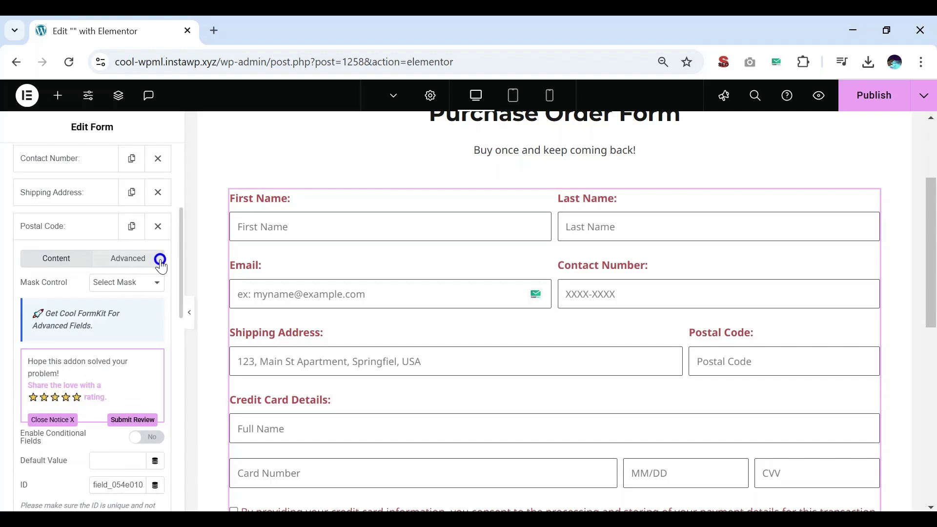
{"action": "left_click", "coordinate": [143, 283]}
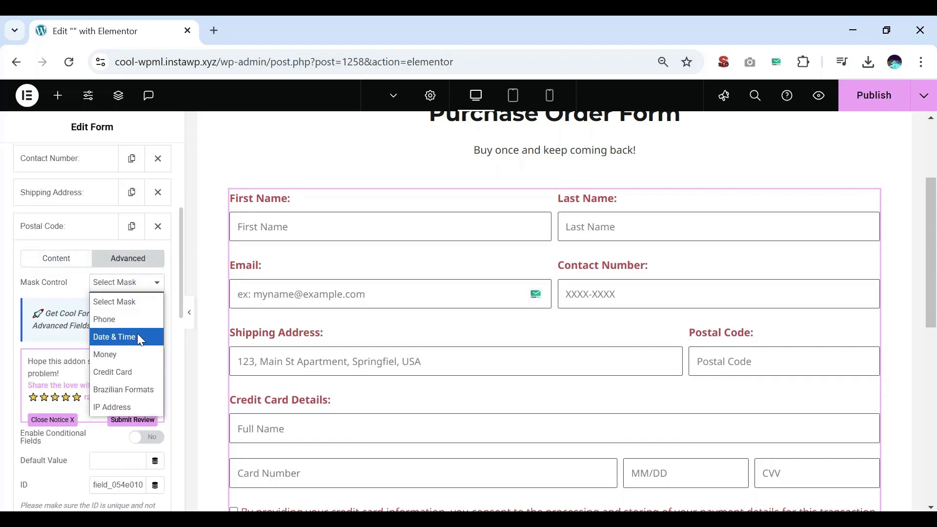
{"action": "left_click", "coordinate": [140, 389]}
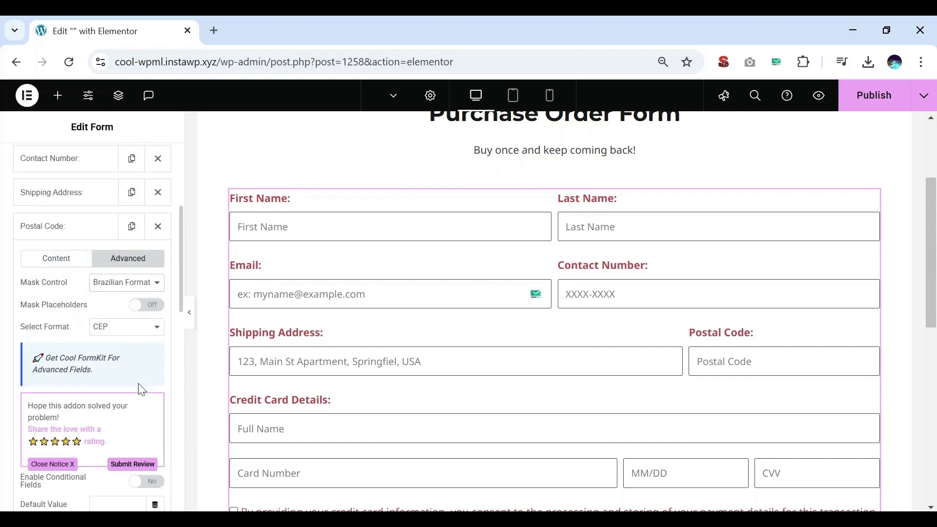
{"action": "left_click", "coordinate": [153, 313]}
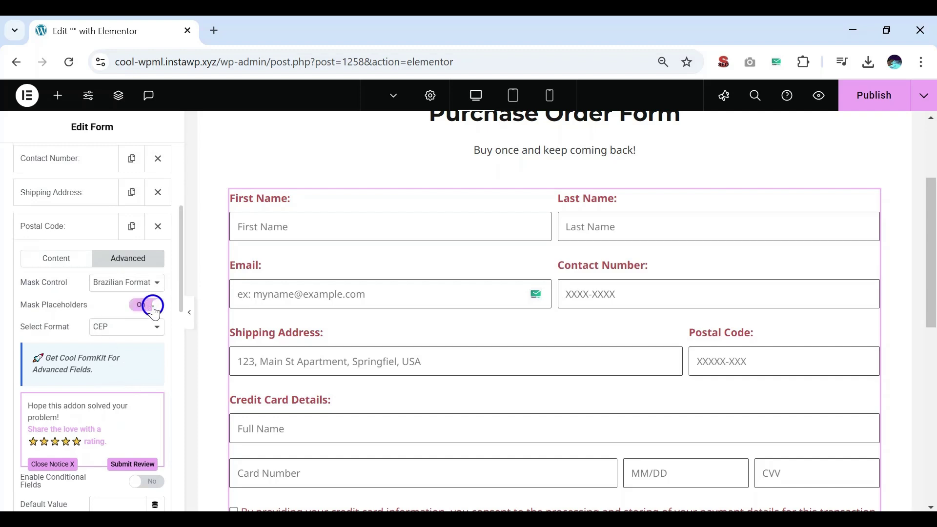
{"action": "left_click", "coordinate": [148, 337]}
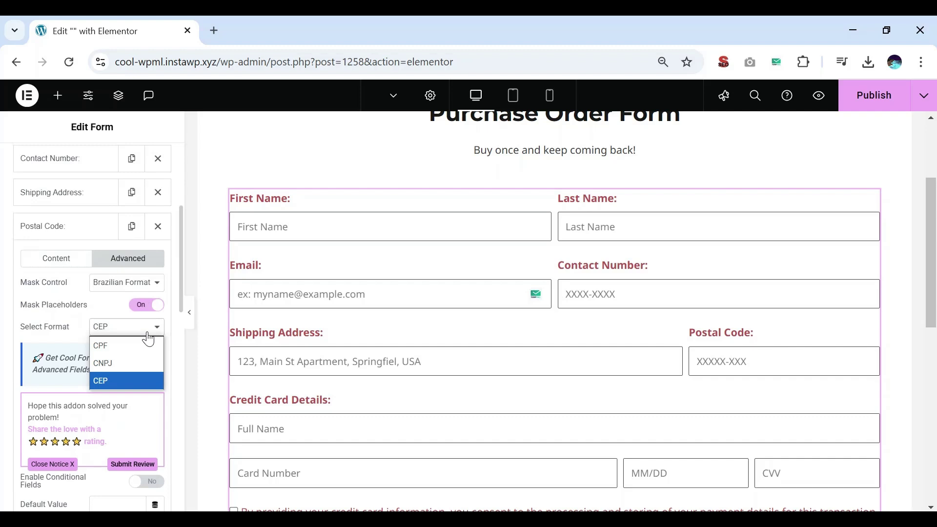
{"action": "left_click", "coordinate": [111, 383]}
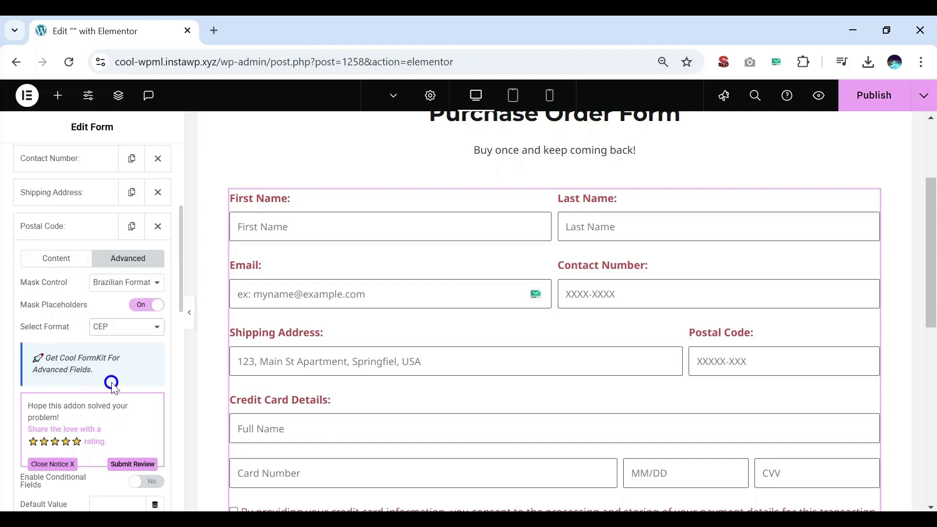
{"action": "scroll", "coordinate": [77, 318], "scroll_direction": "down", "scroll_amount": 1}
{"action": "scroll", "coordinate": [69, 317], "scroll_direction": "down", "scroll_amount": 3}
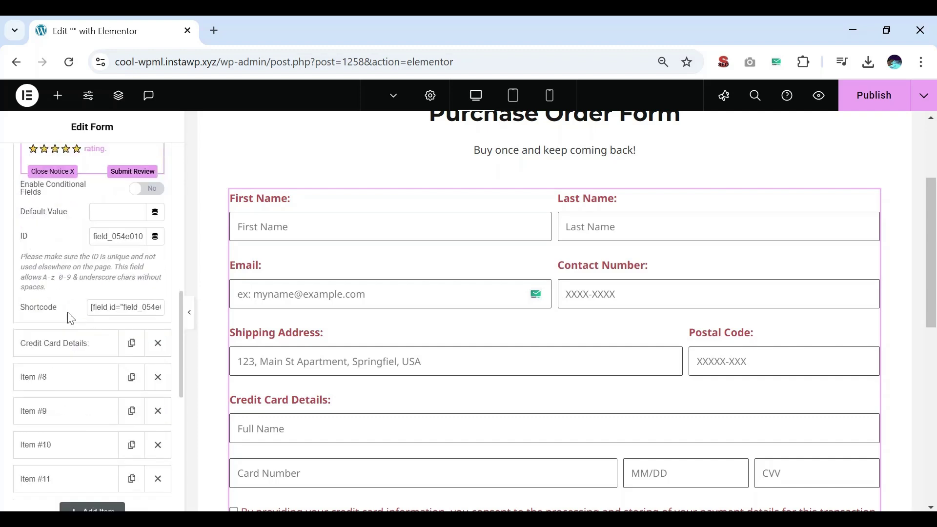
{"action": "scroll", "coordinate": [69, 317], "scroll_direction": "down", "scroll_amount": 1}
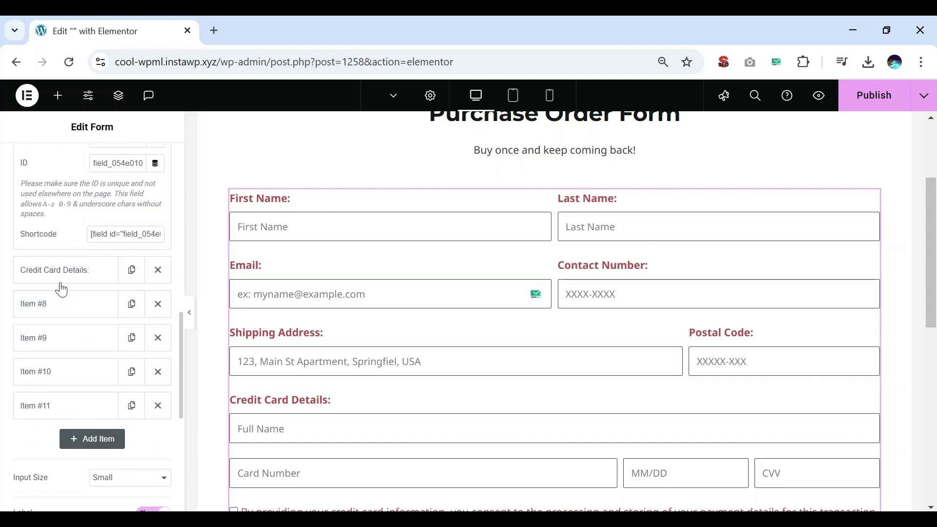
Set Item #8's Mask Control to Credit Card, placeholders On, 'Credit card with hyphen' showing XXXX-XXXX-XXXX-XXXX
{"action": "left_click", "coordinate": [64, 303]}
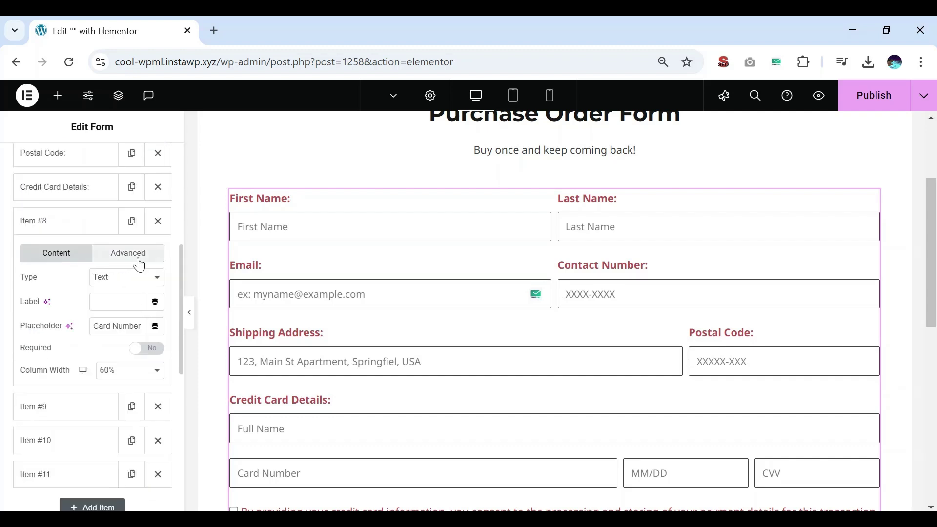
{"action": "left_click", "coordinate": [138, 263]}
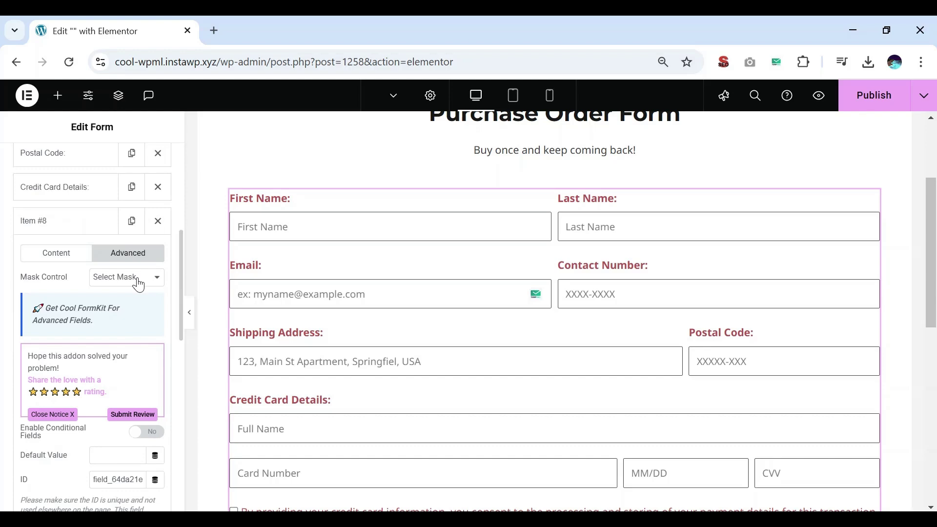
{"action": "left_click", "coordinate": [137, 278]}
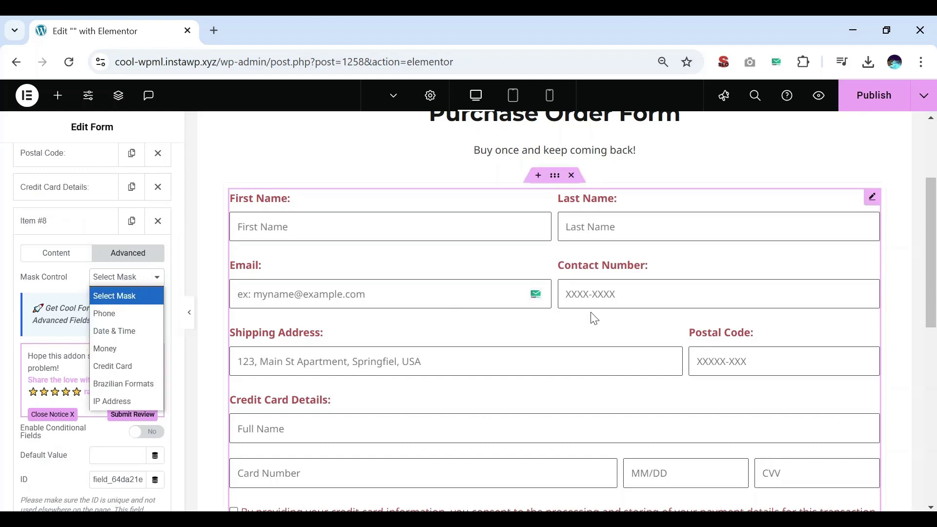
{"action": "scroll", "coordinate": [592, 316], "scroll_direction": "down", "scroll_amount": 3}
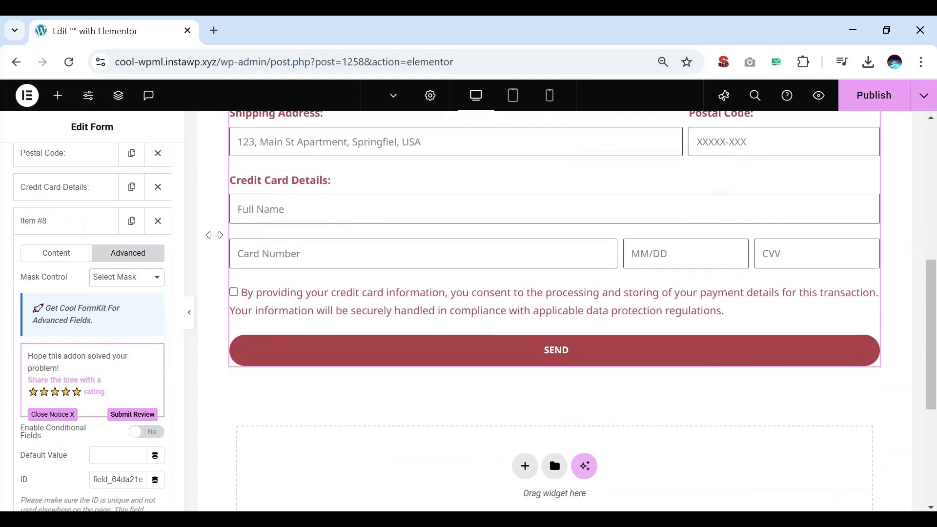
{"action": "left_click", "coordinate": [143, 278]}
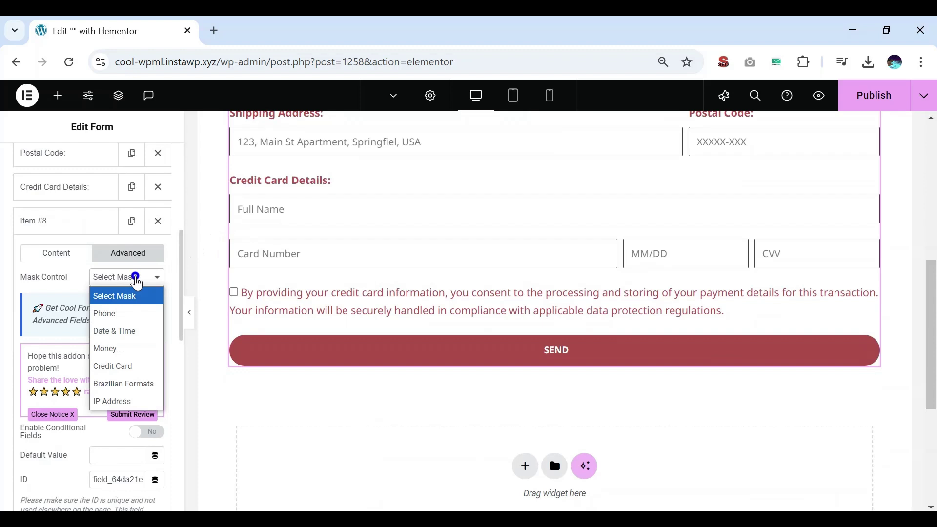
{"action": "left_click", "coordinate": [125, 364]}
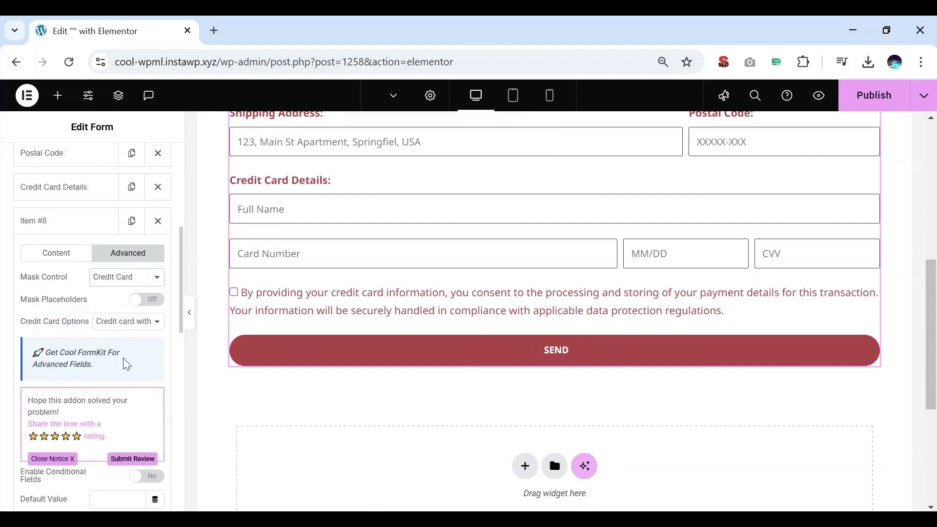
{"action": "left_click", "coordinate": [151, 302]}
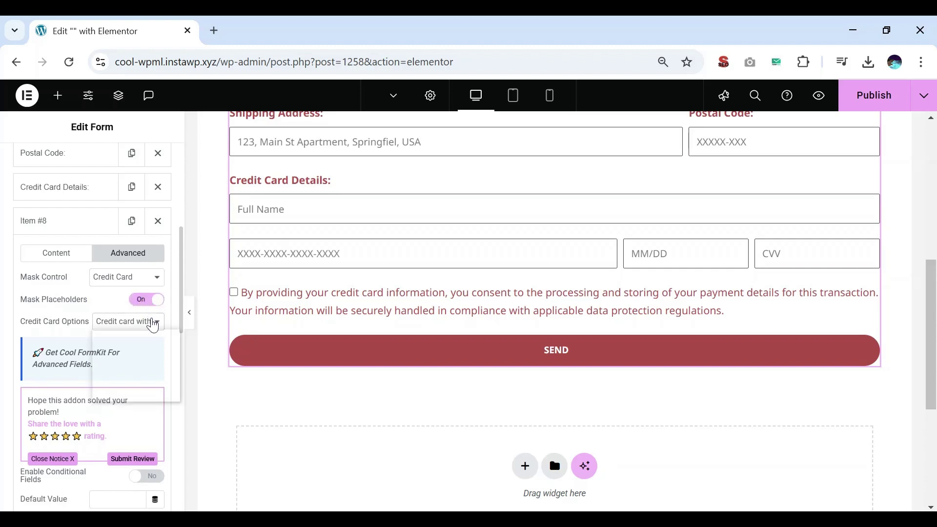
{"action": "left_click", "coordinate": [152, 323]}
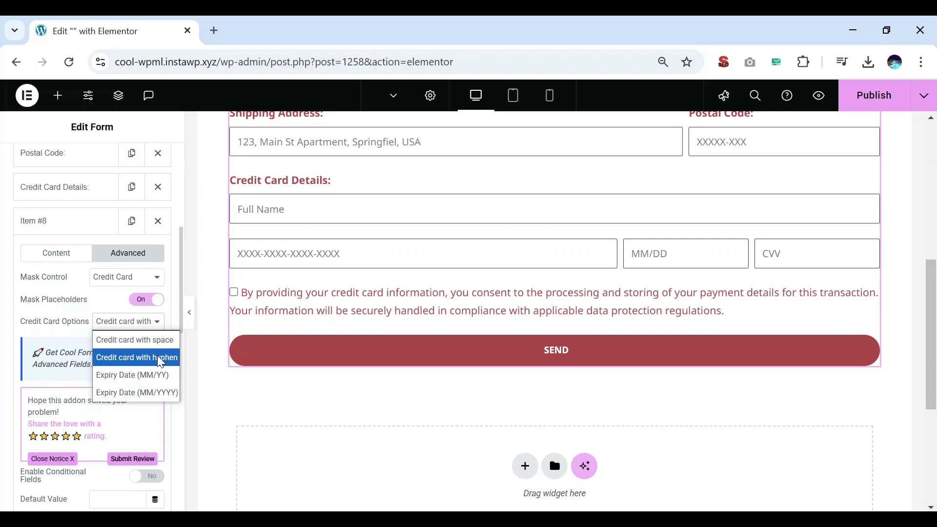
{"action": "left_click", "coordinate": [158, 359]}
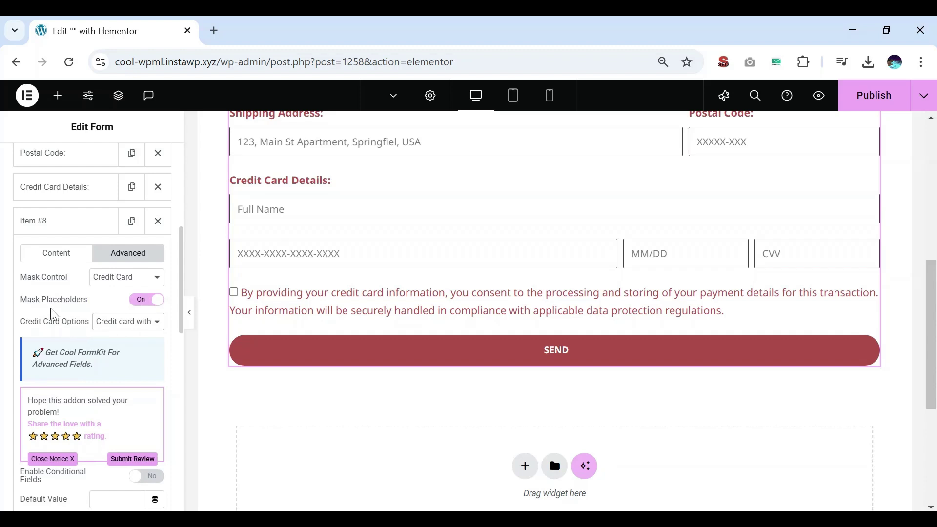
{"action": "scroll", "coordinate": [53, 314], "scroll_direction": "down", "scroll_amount": 2}
{"action": "scroll", "coordinate": [52, 313], "scroll_direction": "down", "scroll_amount": 2}
{"action": "scroll", "coordinate": [51, 315], "scroll_direction": "down", "scroll_amount": 4}
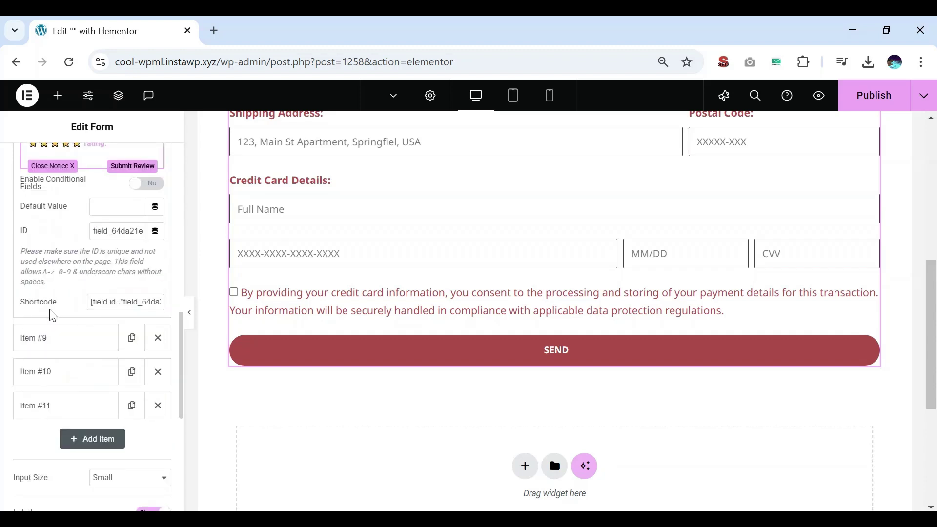
Set Item #9's Mask Control to Credit Card, placeholders On, Expiry Date (MM/YYYY), then publish the page
{"action": "left_click", "coordinate": [46, 340]}
{"action": "left_click", "coordinate": [128, 293]}
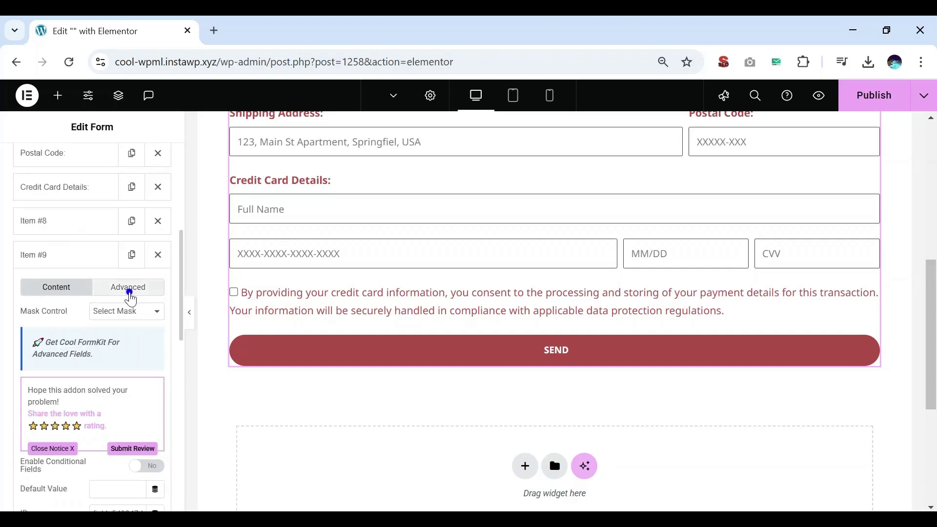
{"action": "left_click", "coordinate": [126, 312]}
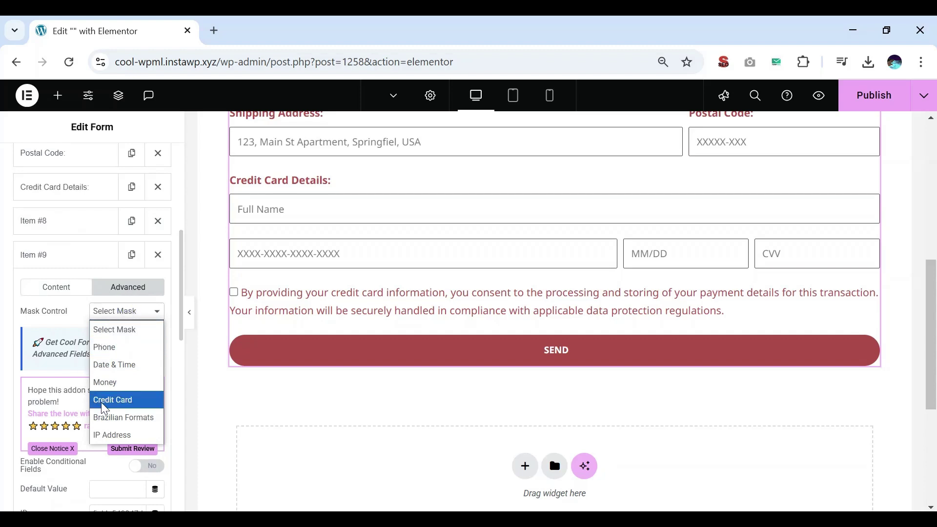
{"action": "left_click", "coordinate": [113, 399]}
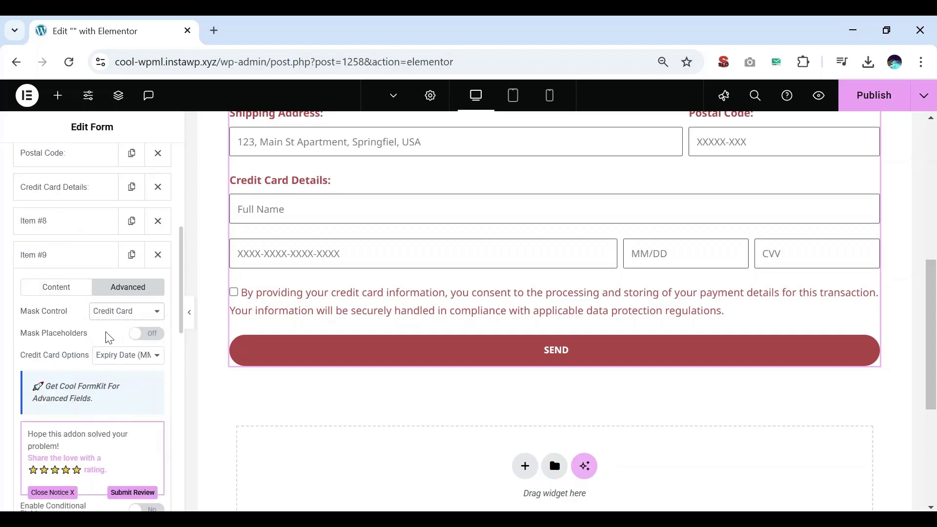
{"action": "left_click", "coordinate": [139, 337]}
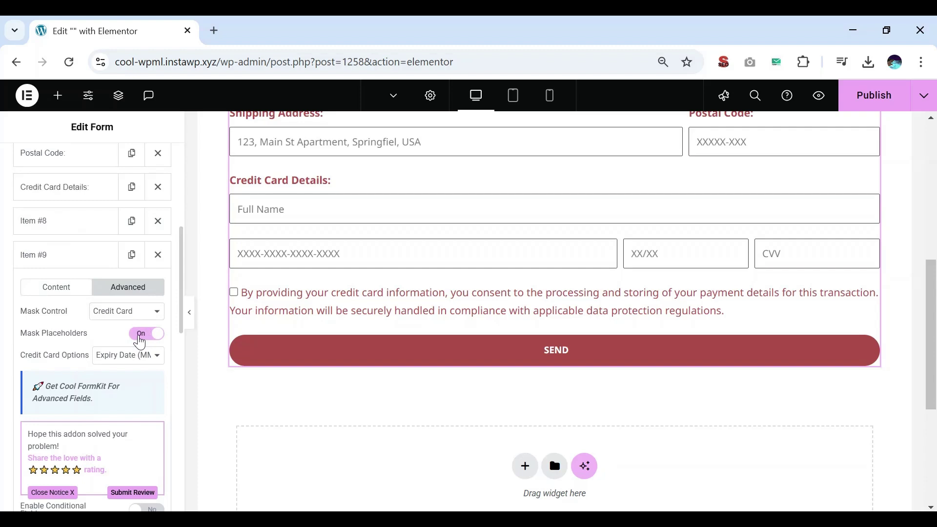
{"action": "left_click", "coordinate": [133, 357]}
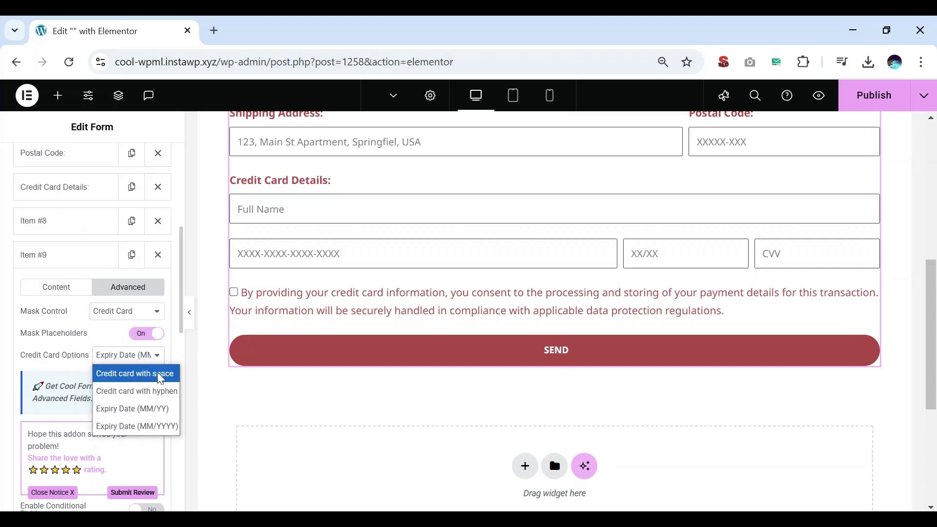
{"action": "left_click", "coordinate": [164, 426]}
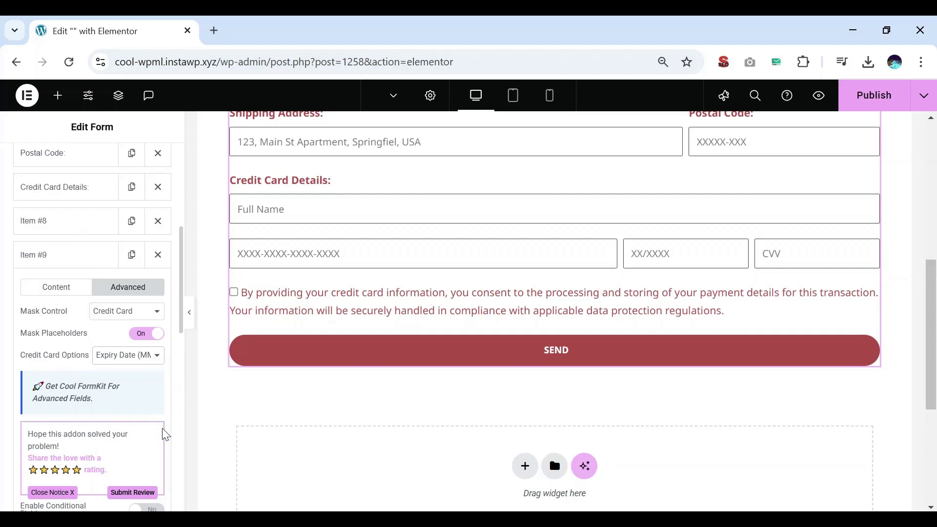
{"action": "scroll", "coordinate": [108, 358], "scroll_direction": "down", "scroll_amount": 2}
{"action": "scroll", "coordinate": [106, 360], "scroll_direction": "up", "scroll_amount": 1}
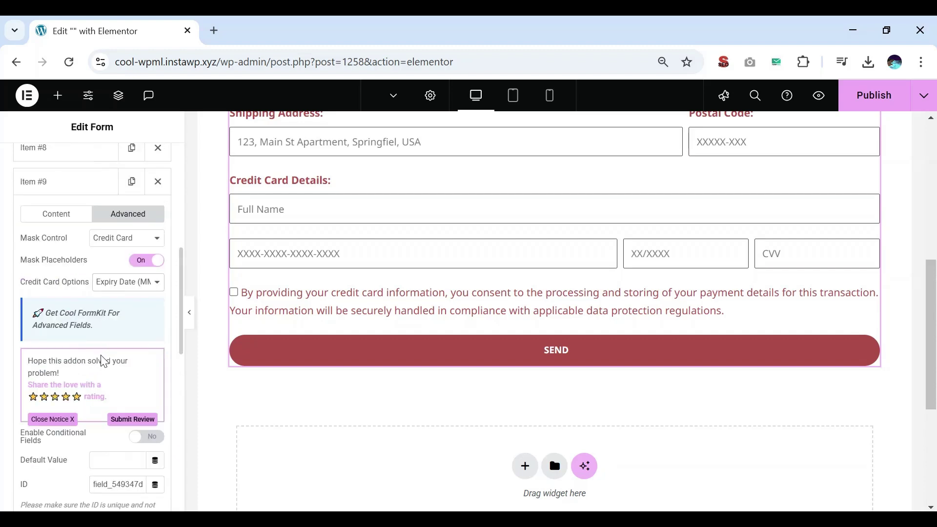
{"action": "scroll", "coordinate": [103, 361], "scroll_direction": "up", "scroll_amount": 5}
{"action": "left_click", "coordinate": [874, 102]}
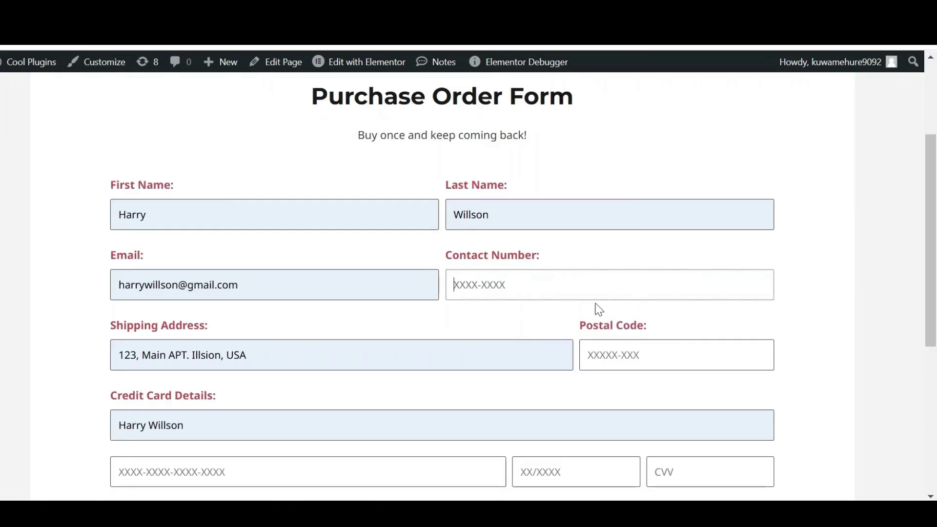
Enter a masked phone number and postal code 72362-181, re-testing the postal code mask
{"action": "left_click", "coordinate": [534, 283]}
{"action": "type", "text": "9237-8483"}
{"action": "left_click", "coordinate": [663, 354]}
{"action": "type", "text": "72362-181"}
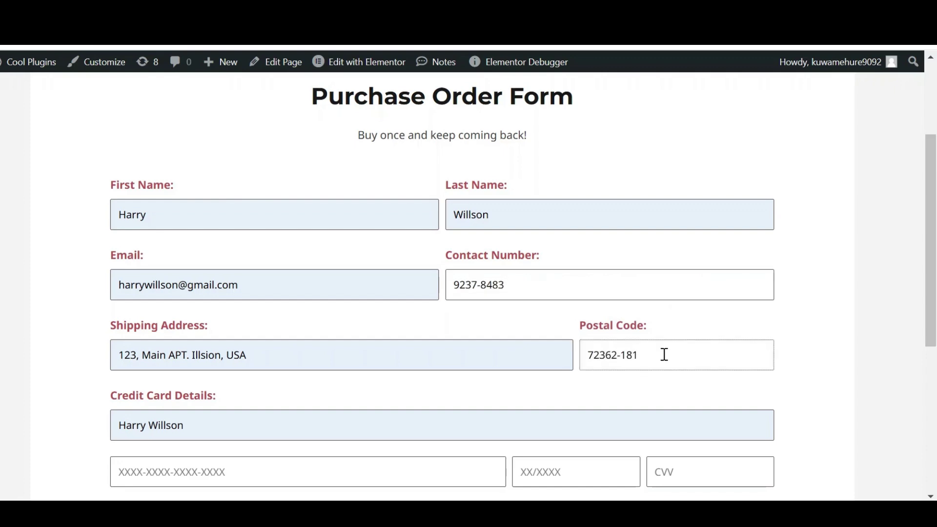
{"action": "scroll", "coordinate": [663, 354], "scroll_direction": "down", "scroll_amount": 1}
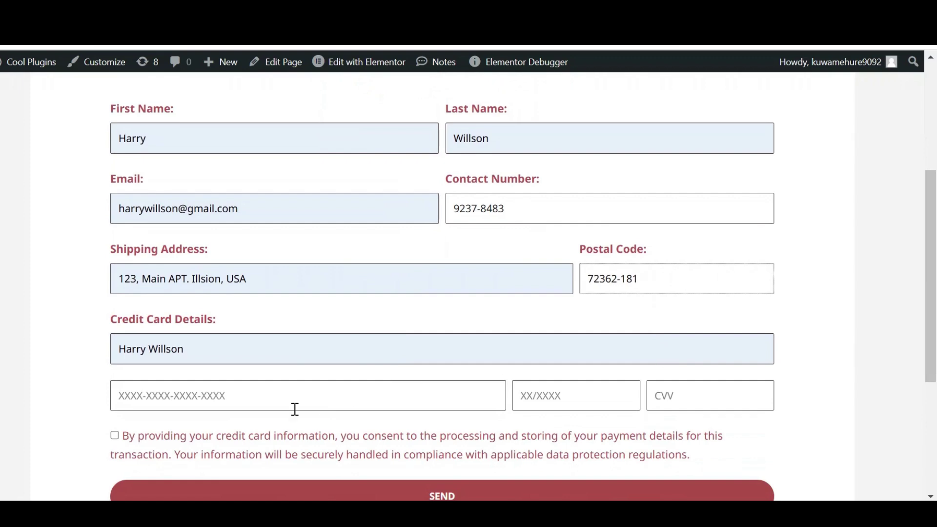
{"action": "left_click", "coordinate": [295, 408]}
{"action": "left_click", "coordinate": [663, 354]}
{"action": "type", "text": "7236"}
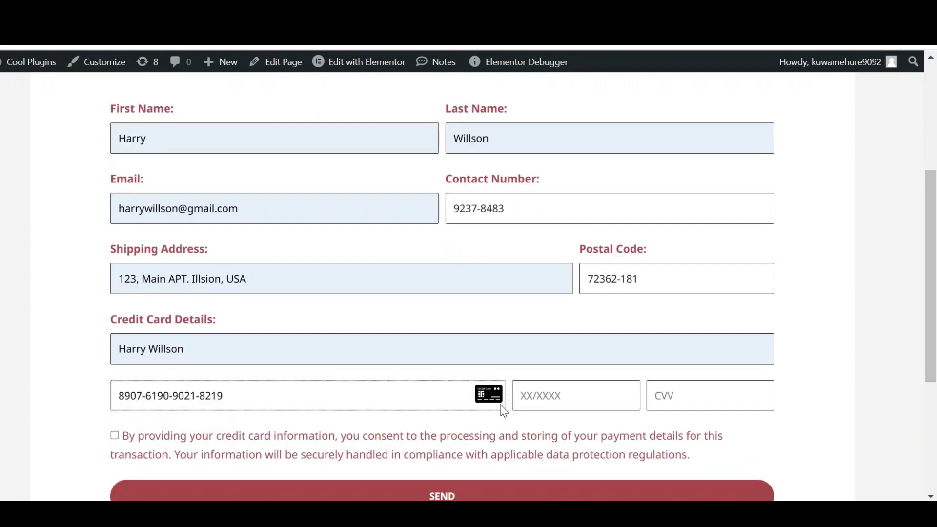
{"action": "left_click", "coordinate": [532, 397]}
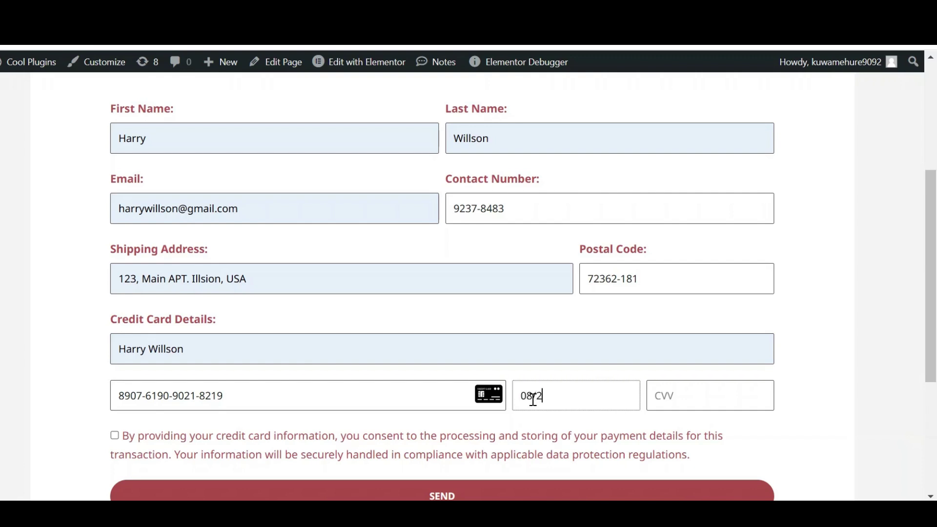
{"action": "left_click", "coordinate": [652, 395]}
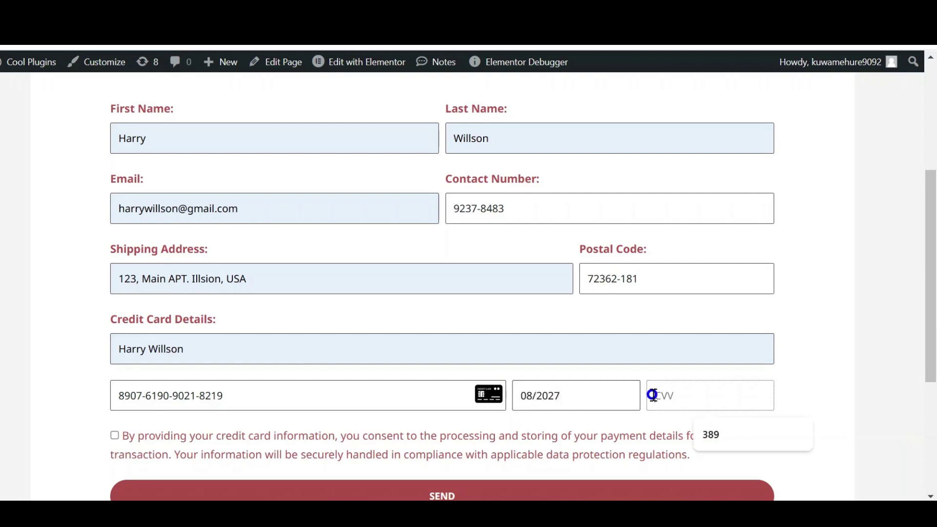
{"action": "left_click", "coordinate": [705, 434]}
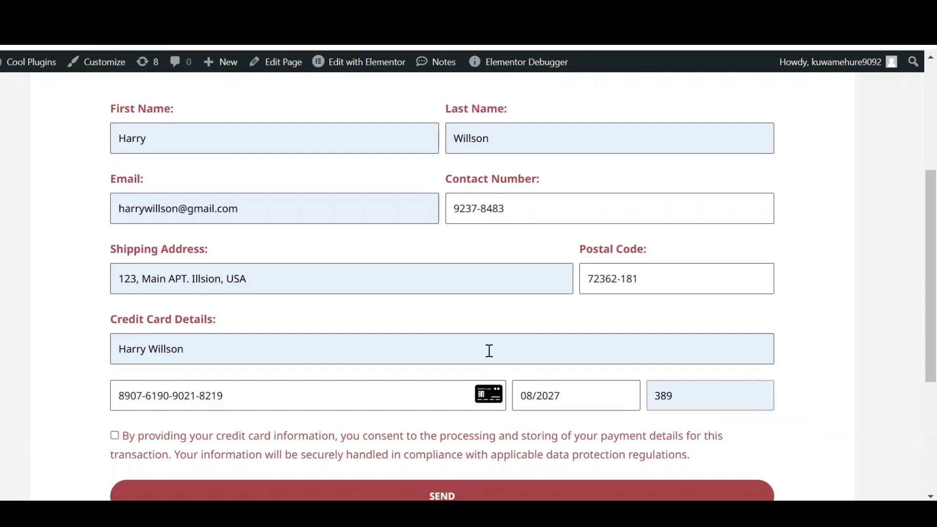
{"action": "scroll", "coordinate": [484, 350], "scroll_direction": "down", "scroll_amount": 1}
{"action": "left_click", "coordinate": [114, 359]}
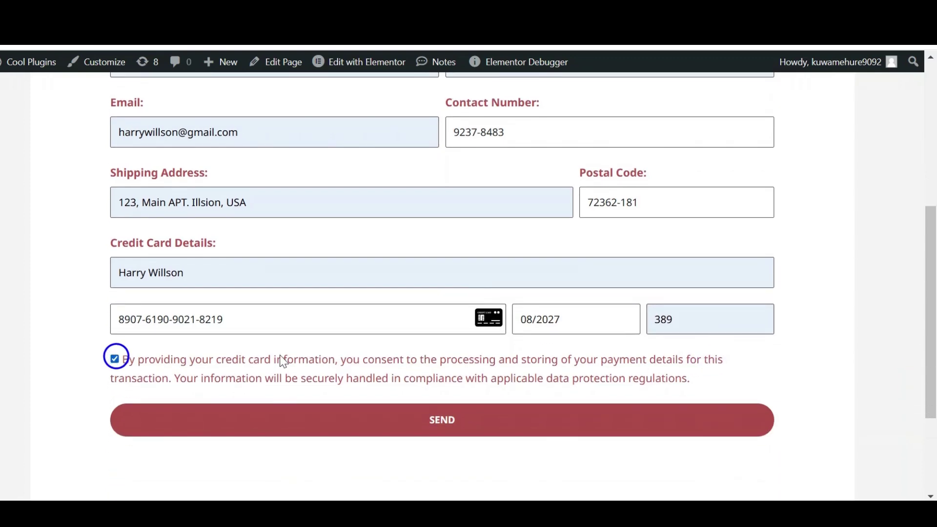
{"action": "scroll", "coordinate": [516, 327], "scroll_direction": "up", "scroll_amount": 1}
{"action": "scroll", "coordinate": [517, 326], "scroll_direction": "up", "scroll_amount": 1}
{"action": "scroll", "coordinate": [517, 325], "scroll_direction": "down", "scroll_amount": 1}
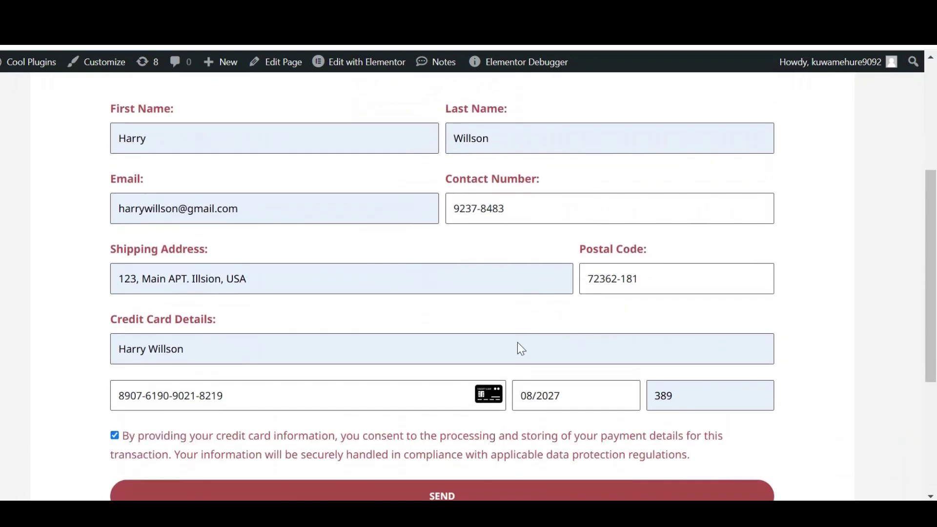